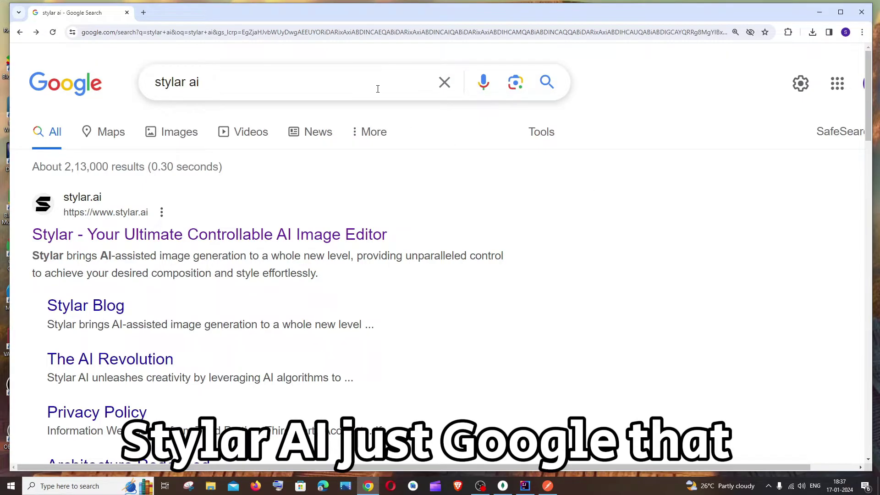
# Open Stylar AI and import the piccccc Pikachu image from Downloads as Layer 1
pyautogui.click(263, 241)
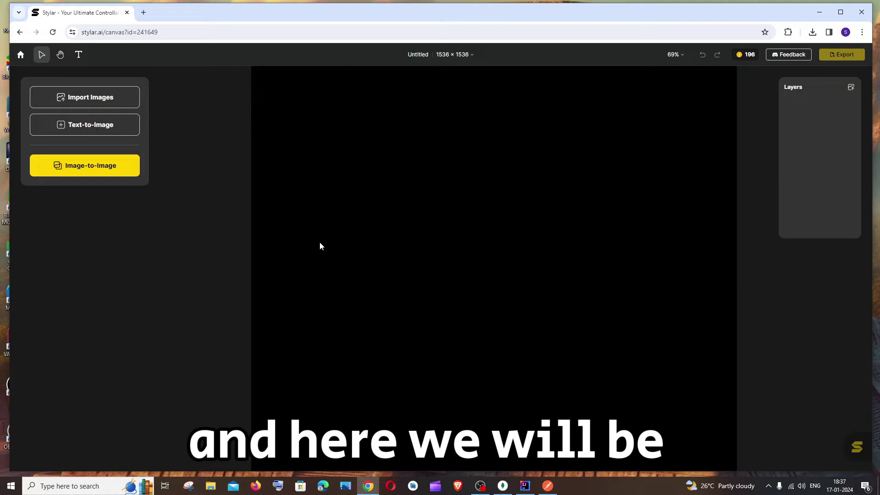
pyautogui.scroll(-1, 472, 254)
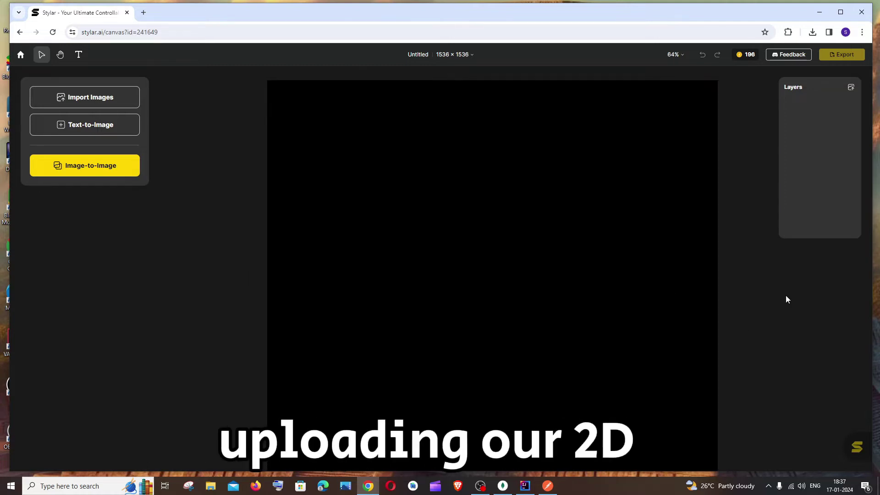
pyautogui.click(117, 101)
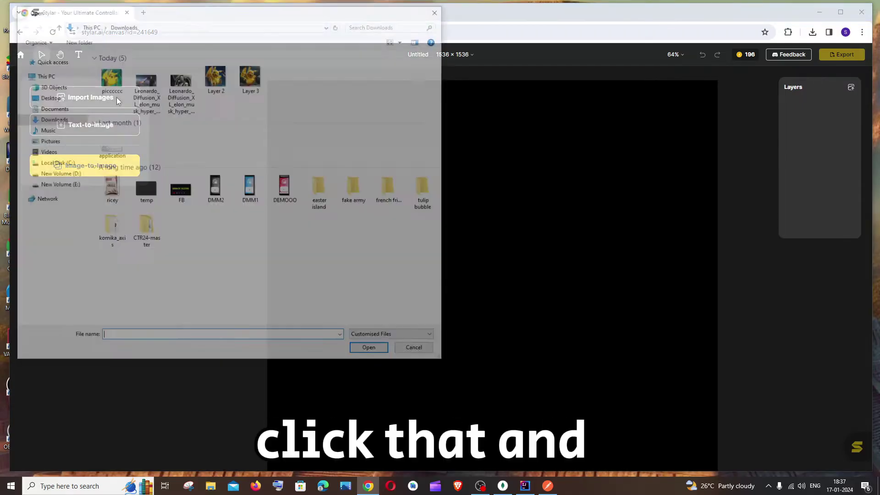
pyautogui.click(110, 77)
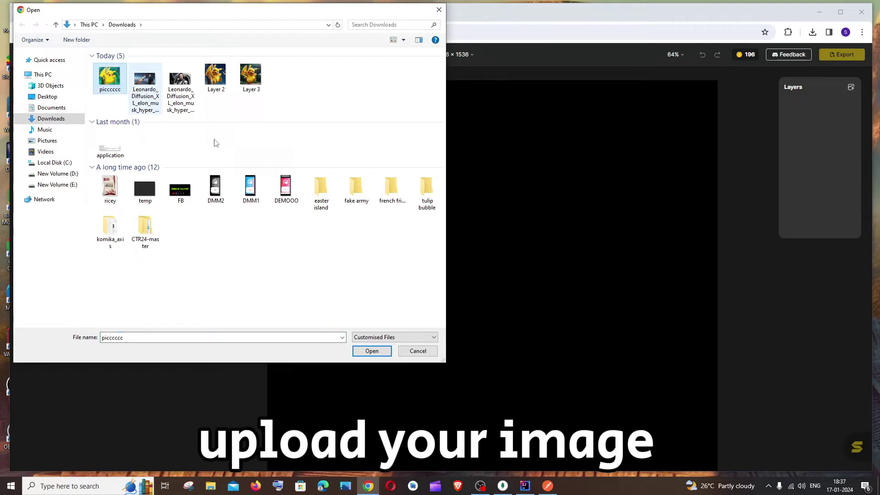
pyautogui.click(380, 351)
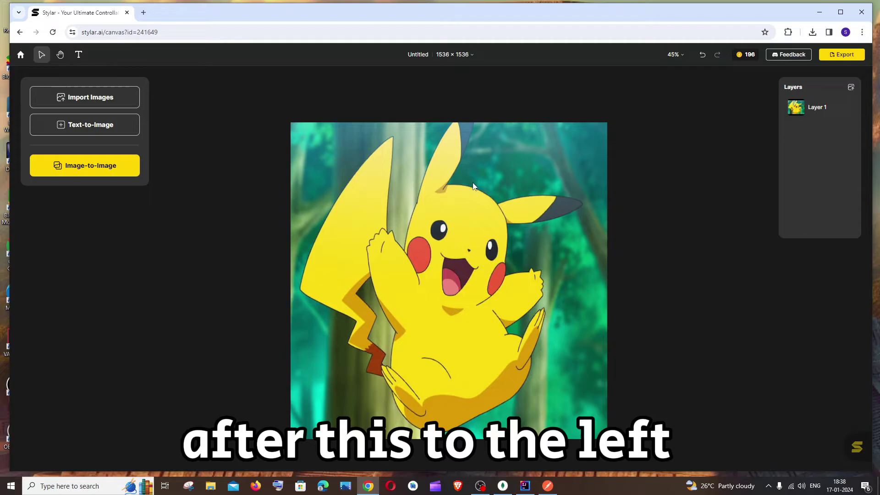
# Switch to Image-to-Image and pick the Realistic style from the style gallery
pyautogui.click(113, 168)
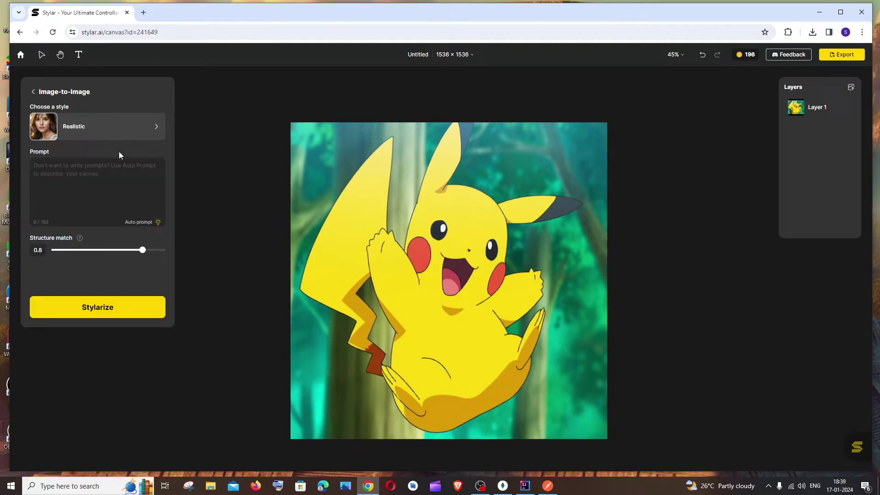
pyautogui.click(93, 133)
pyautogui.scroll(-10, 113, 165)
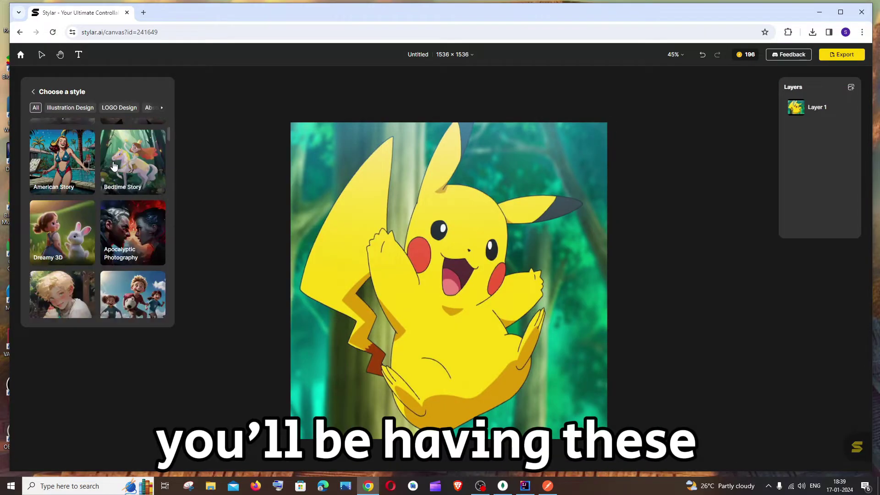
pyautogui.scroll(-1, 110, 220)
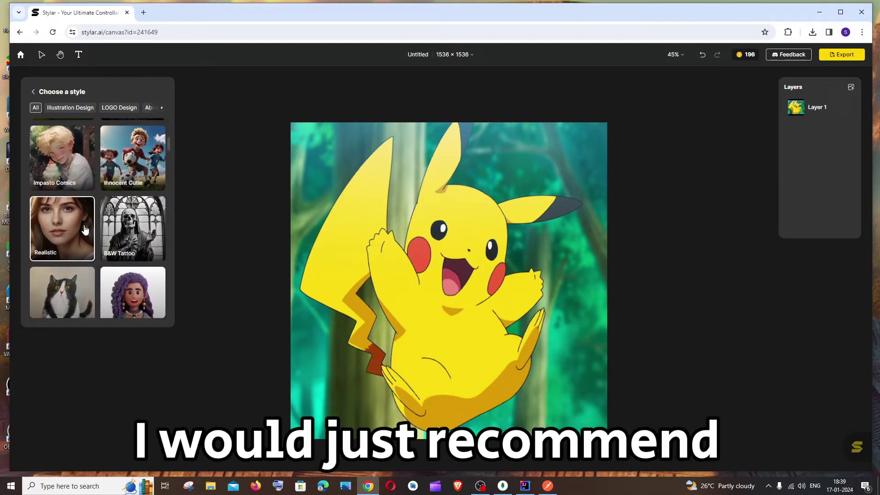
pyautogui.click(58, 236)
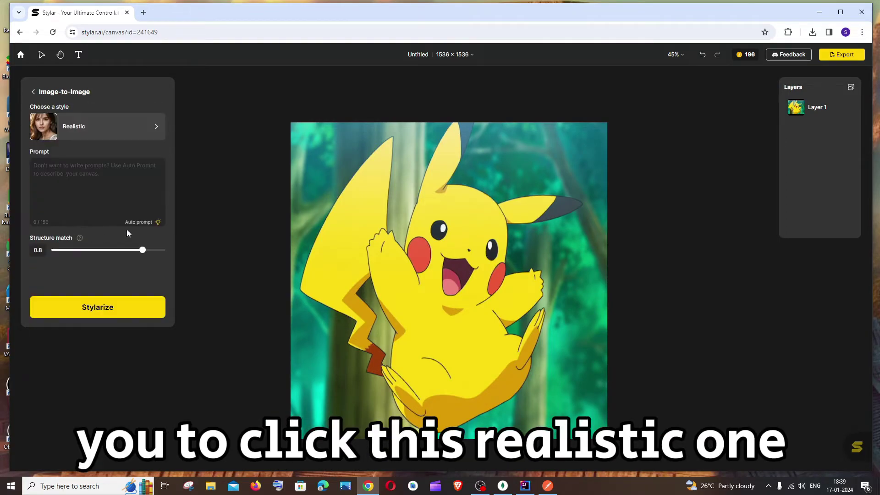
# Auto-generate a prompt describing a flying cartoon Pokemon and set Structure match to 1
pyautogui.click(157, 224)
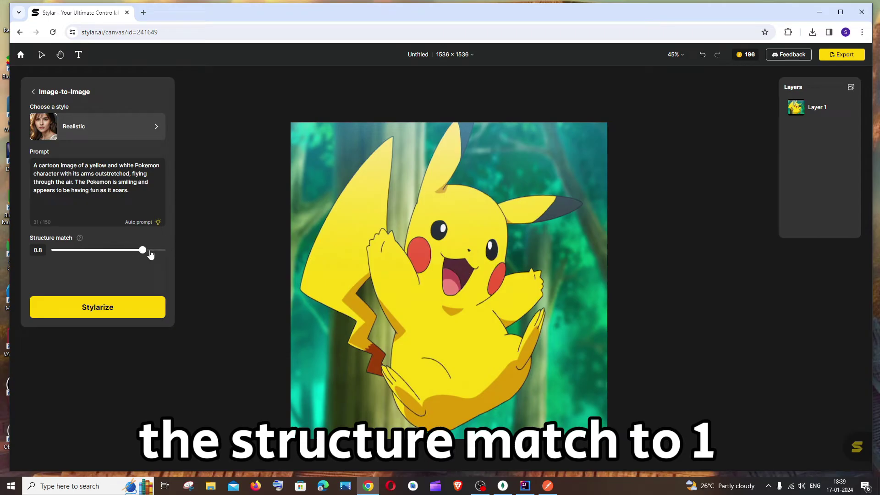
pyautogui.moveTo(142, 250); pyautogui.dragTo(165, 250)
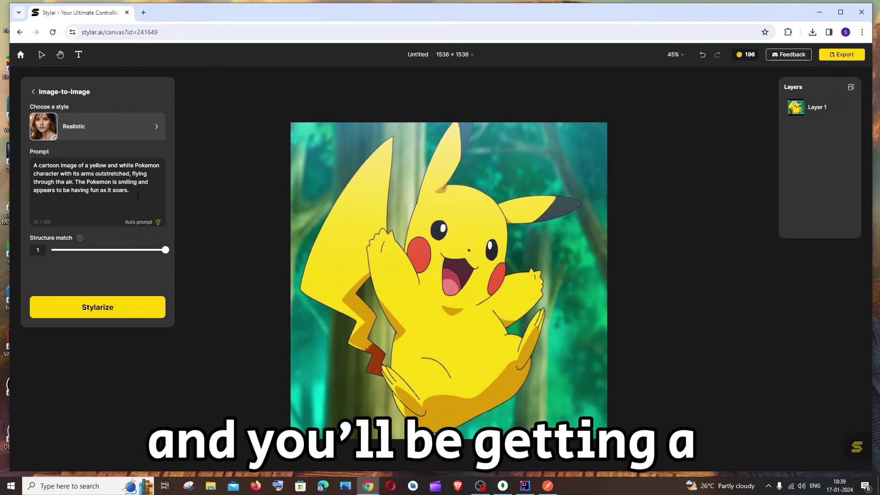
pyautogui.moveTo(135, 193); pyautogui.dragTo(39, 168)
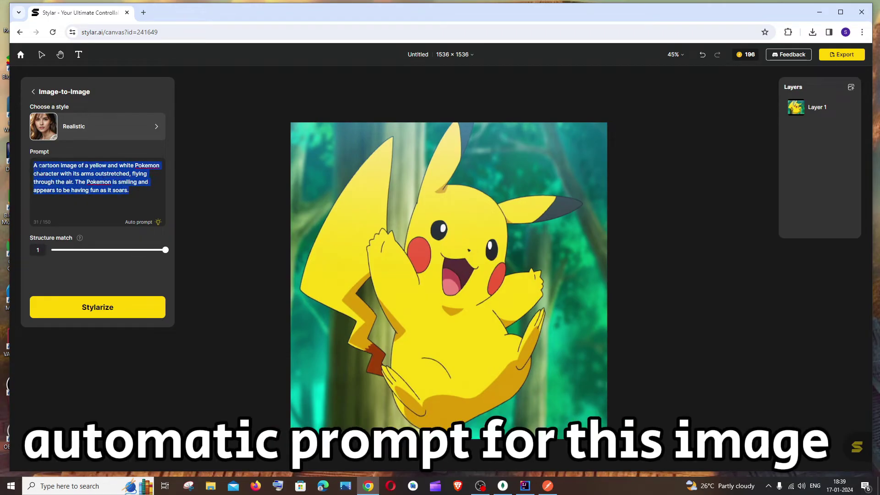
pyautogui.click(144, 202)
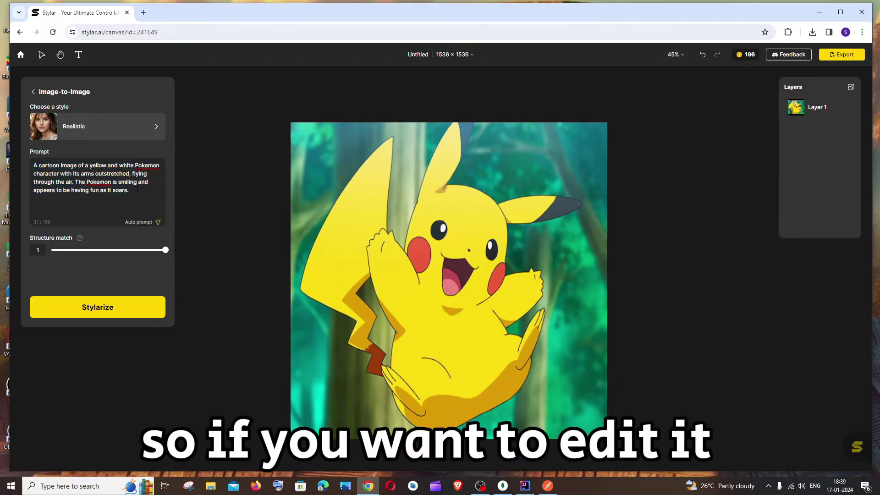
pyautogui.tripleClick(138, 189)
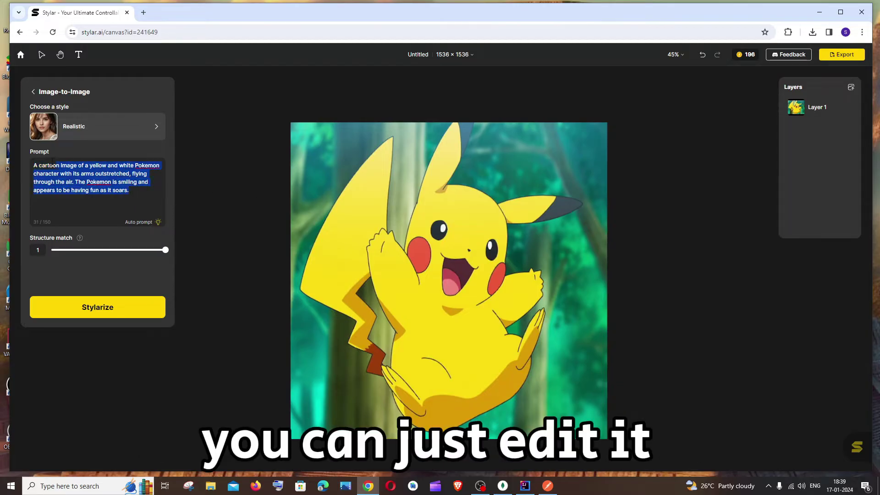
pyautogui.click(145, 192)
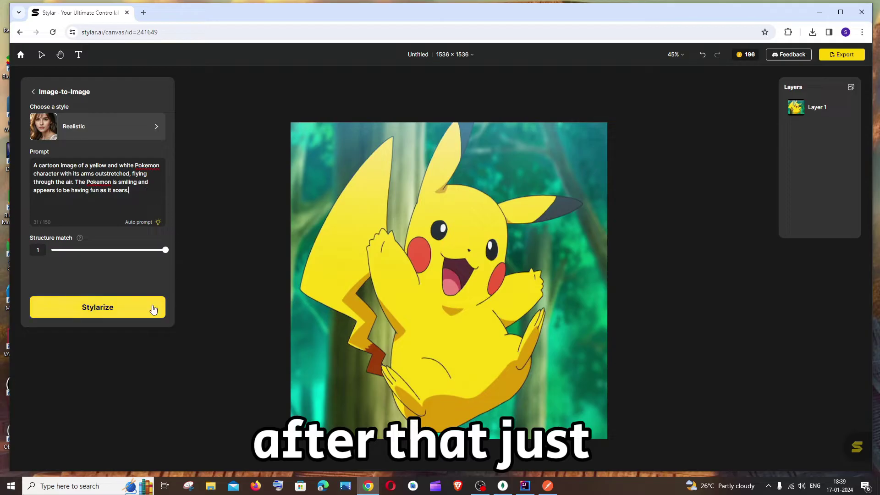
# Stylarize into four realistic Pikachu results and select the first three
pyautogui.click(118, 314)
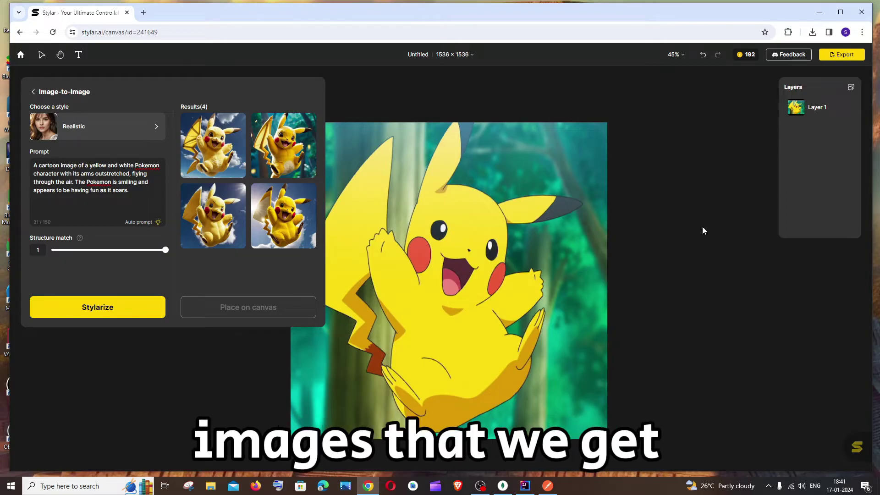
pyautogui.moveTo(223, 214)
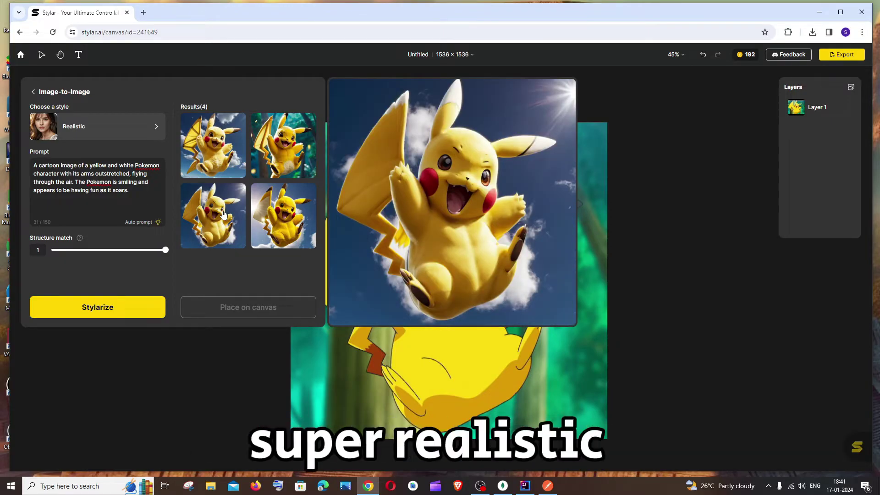
pyautogui.moveTo(264, 213)
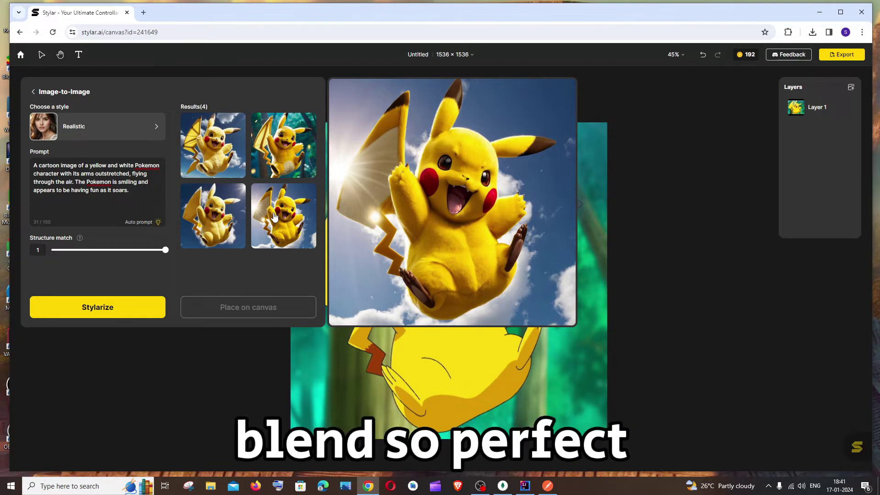
pyautogui.moveTo(285, 149)
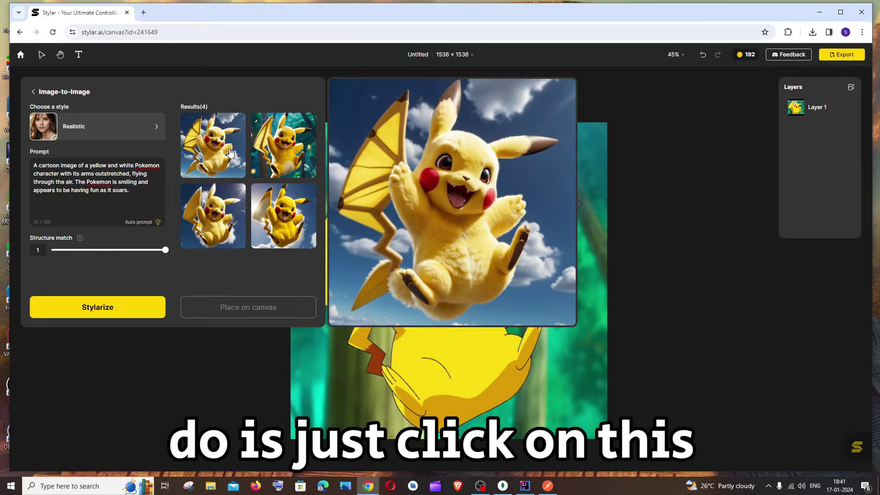
pyautogui.click(198, 152)
pyautogui.click(269, 141)
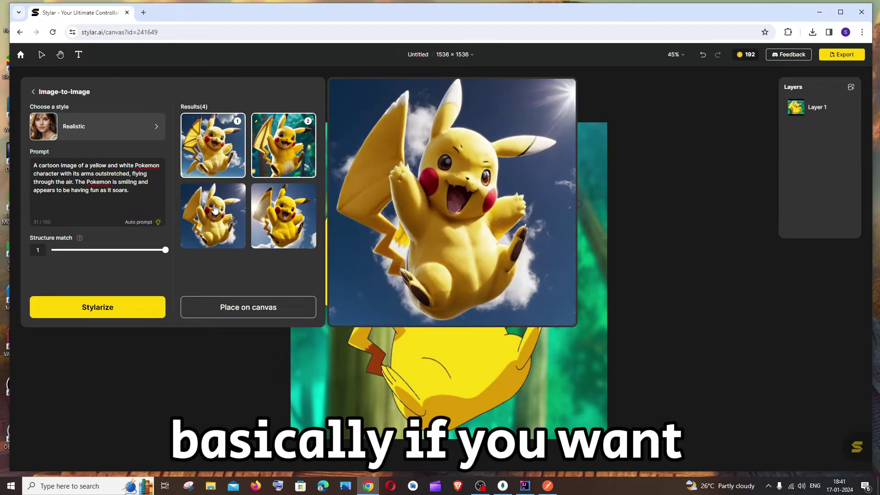
pyautogui.click(215, 209)
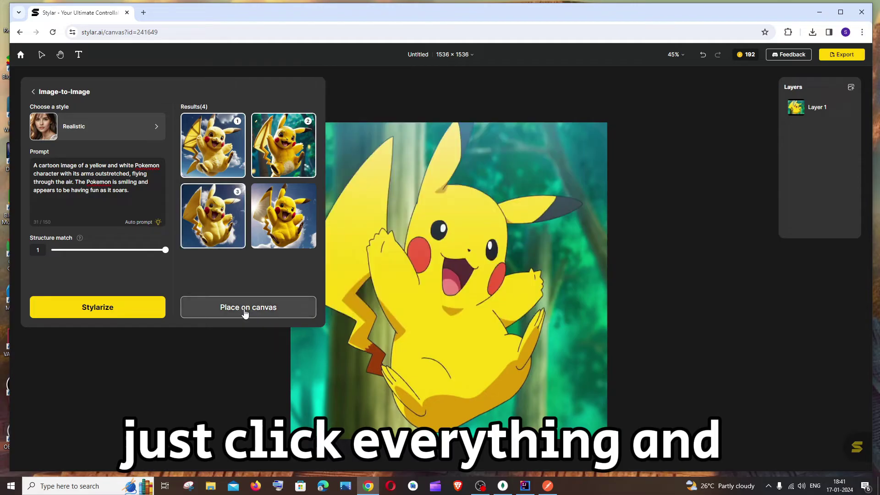
# Place the three realistic results on the canvas and download the layers as Untitled.zip
pyautogui.click(253, 310)
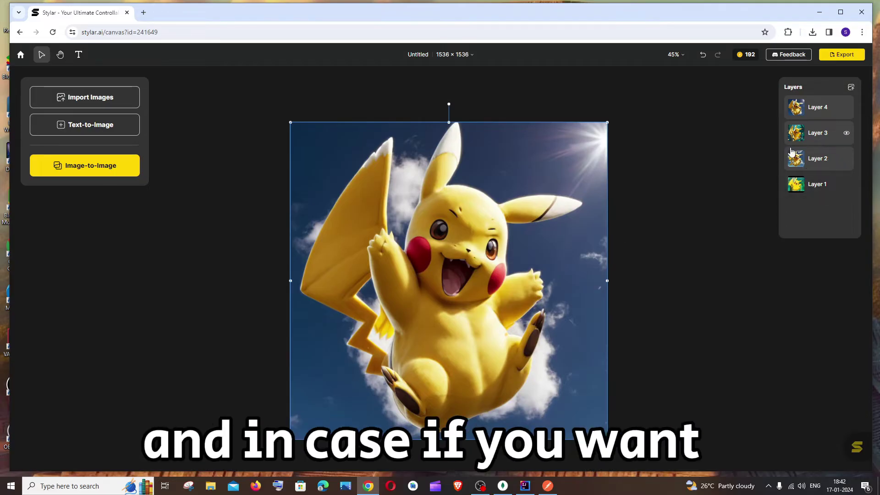
pyautogui.rightClick(819, 109)
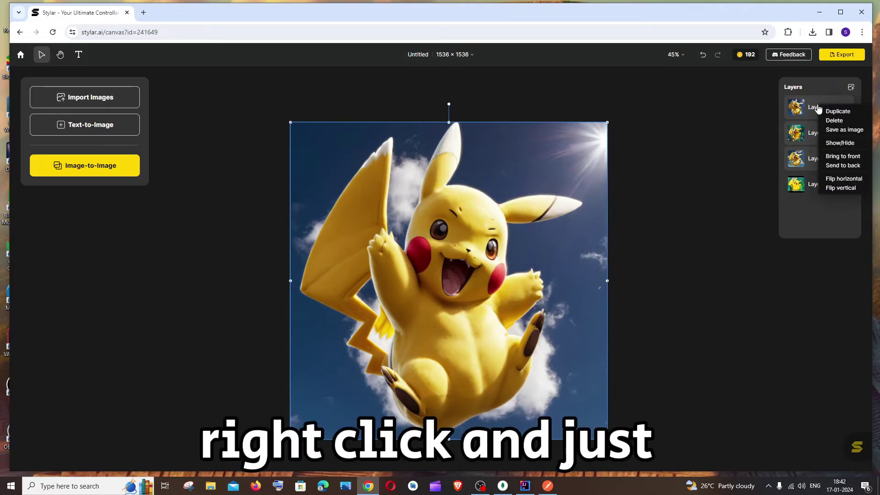
pyautogui.click(834, 130)
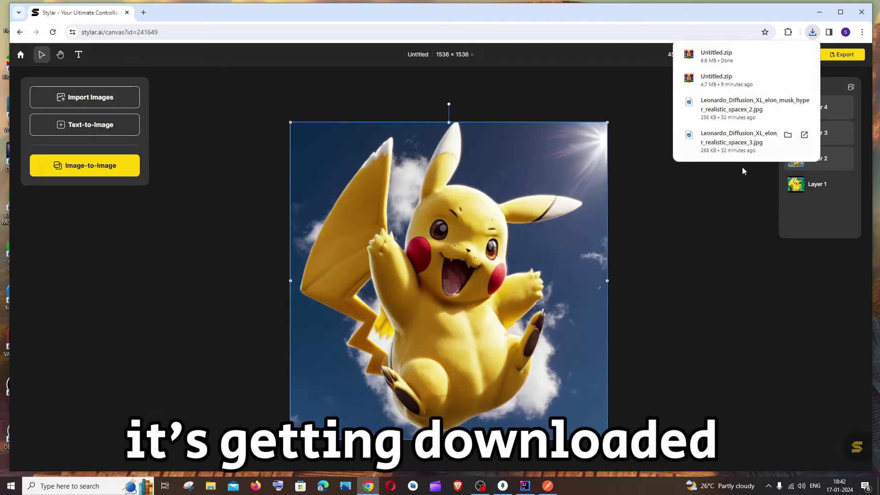
# Extract the downloaded Untitled.zip with WinRAR
pyautogui.click(740, 185)
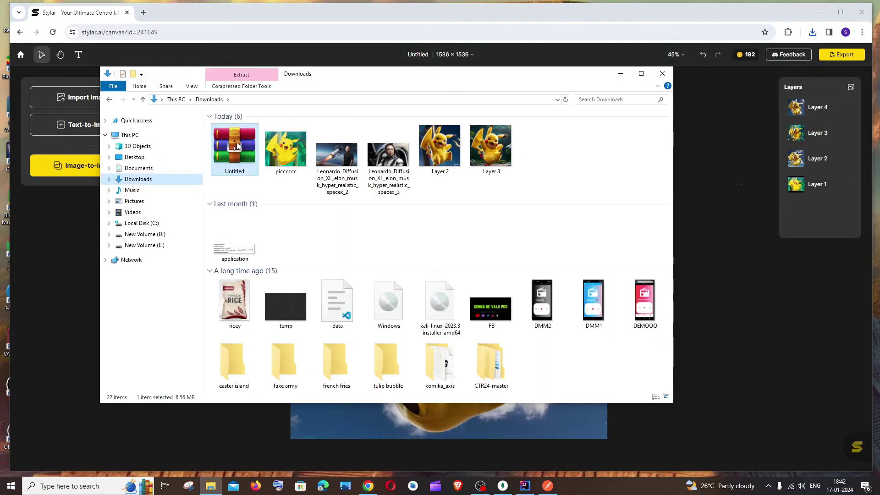
pyautogui.rightClick(237, 141)
pyautogui.click(274, 223)
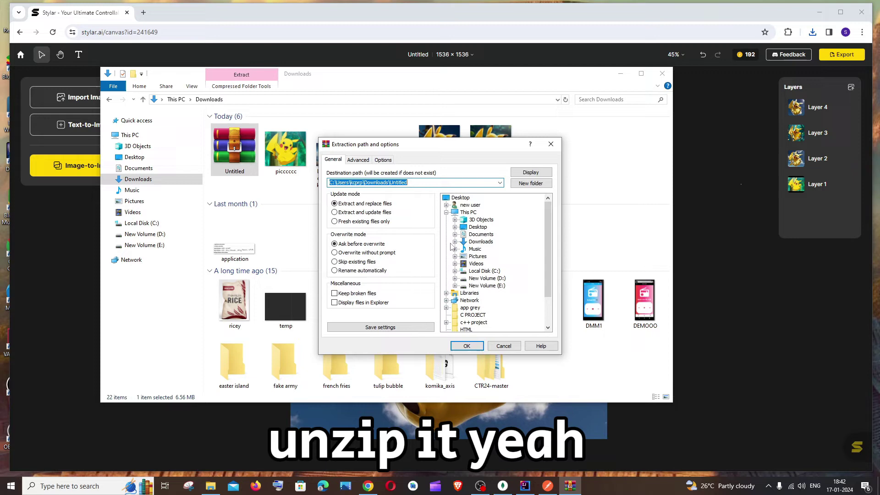
pyautogui.click(466, 345)
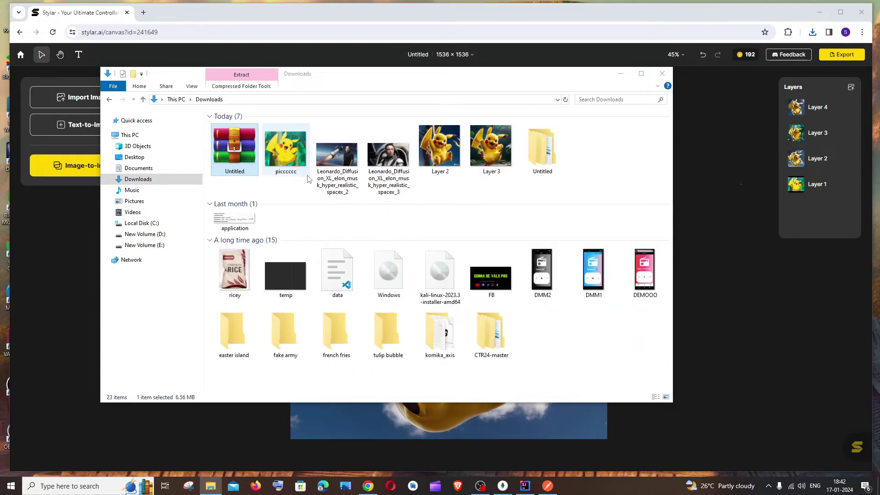
# Open the inner Untitled folder to view the Layer 2, 3 and 4 images
pyautogui.doubleClick(545, 156)
pyautogui.doubleClick(243, 127)
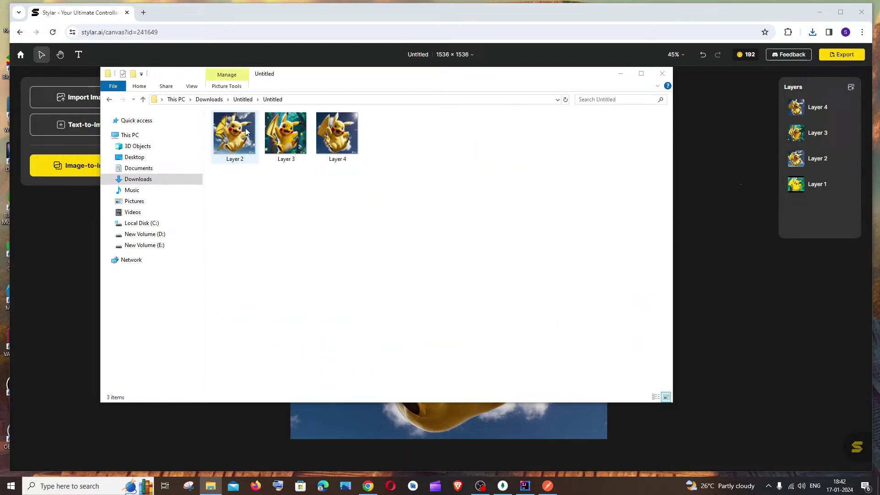
pyautogui.moveTo(477, 149); pyautogui.dragTo(202, 139)
pyautogui.click(330, 203)
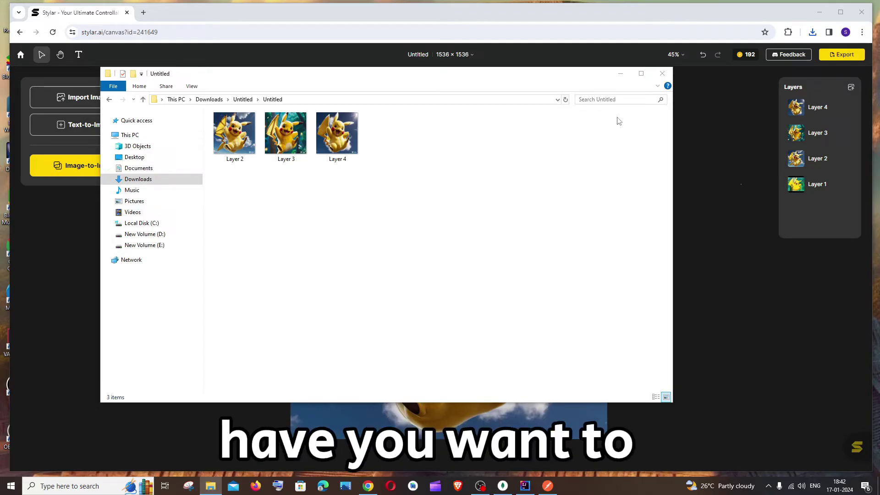
# Delete Layers 4, 3 and 2, leaving only the original cartoon Pikachu
pyautogui.click(621, 78)
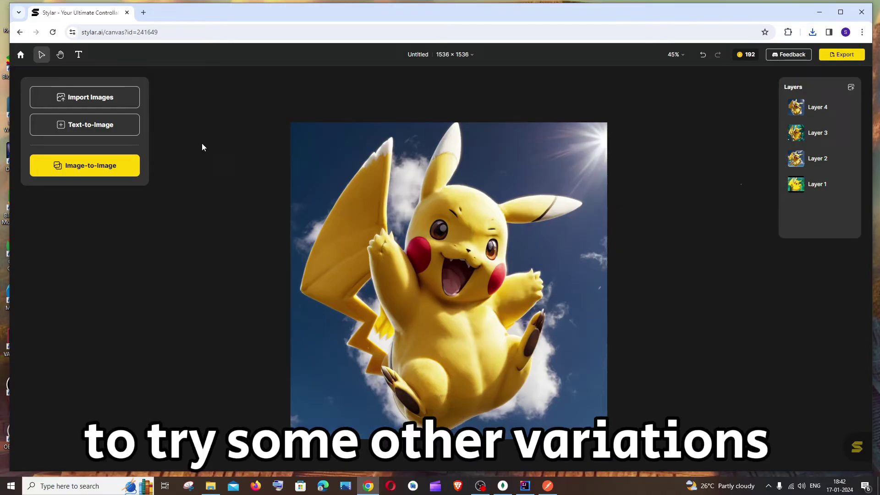
pyautogui.rightClick(822, 111)
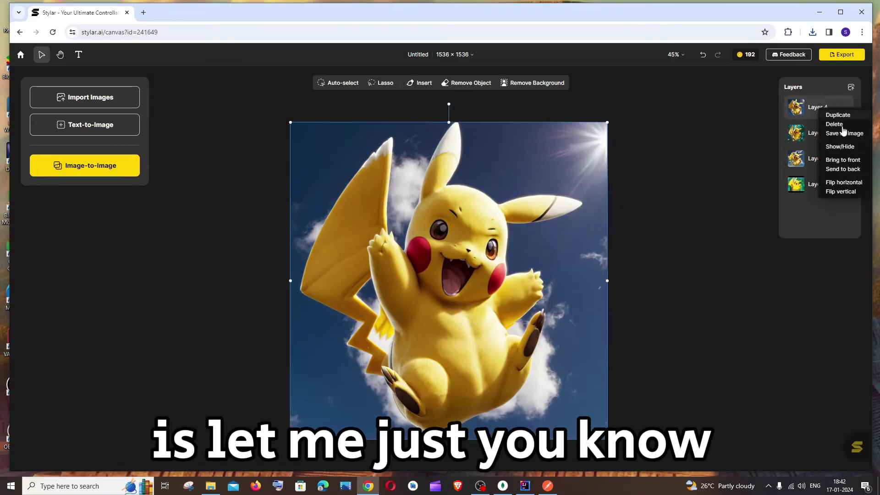
pyautogui.click(833, 124)
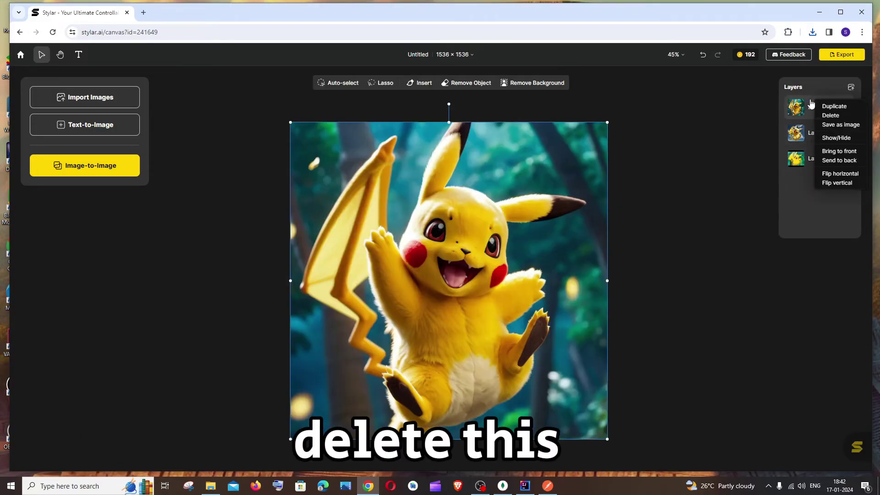
pyautogui.click(831, 120)
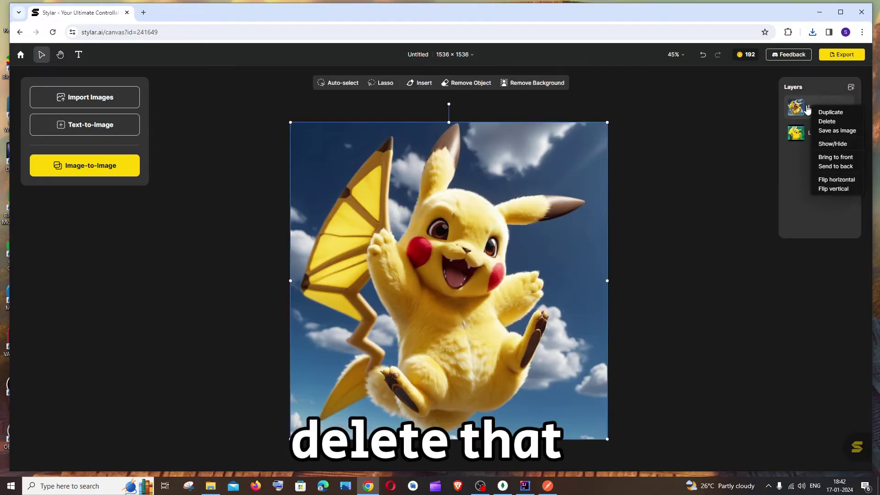
pyautogui.click(832, 122)
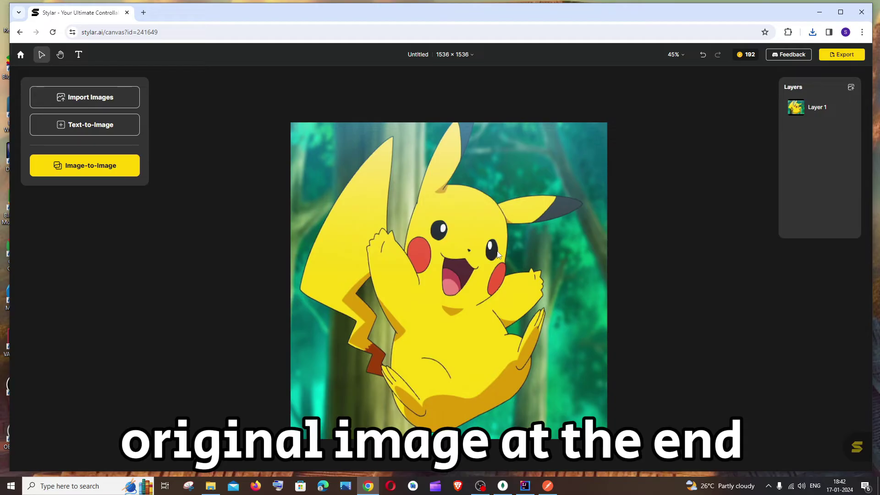
# Reopen Image-to-Image and switch the style from Realistic to 3D Pixel
pyautogui.click(121, 172)
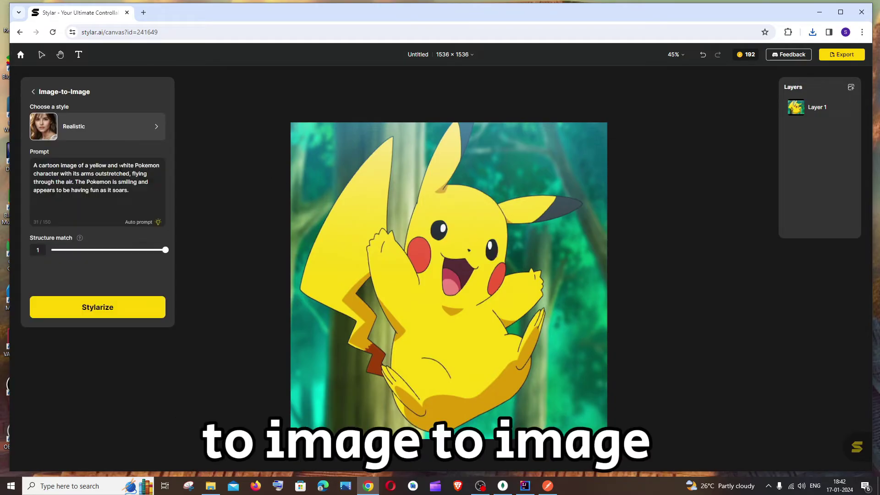
pyautogui.click(117, 125)
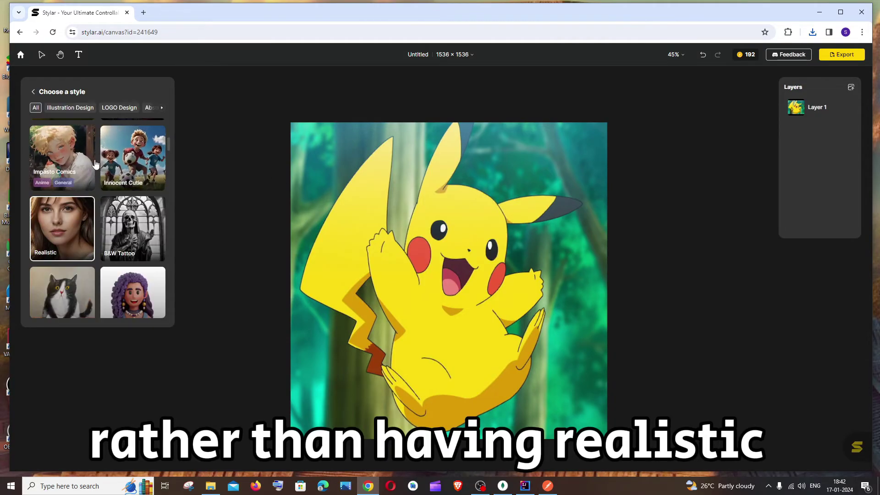
pyautogui.scroll(-2, 137, 181)
pyautogui.scroll(-10, 137, 181)
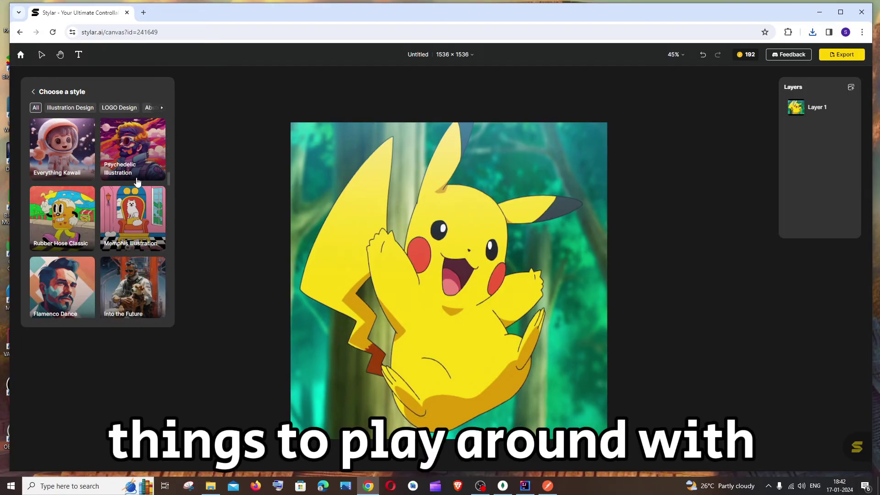
pyautogui.scroll(3, 124, 229)
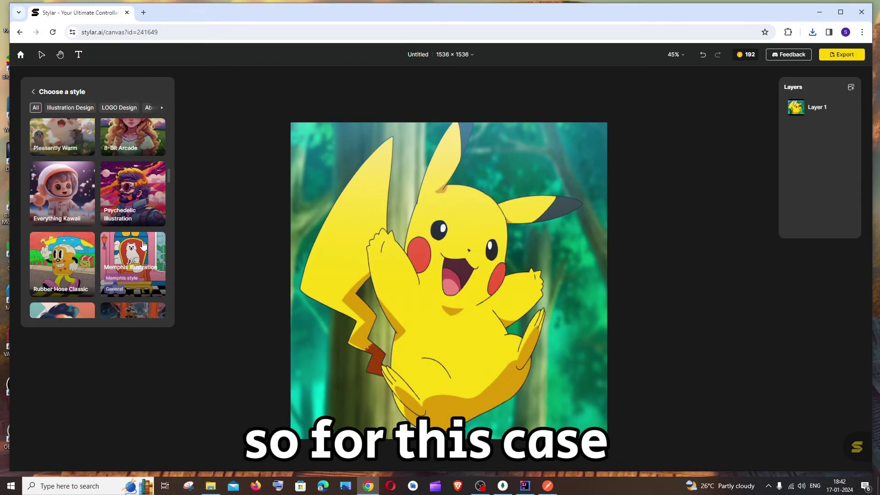
pyautogui.scroll(-5, 121, 244)
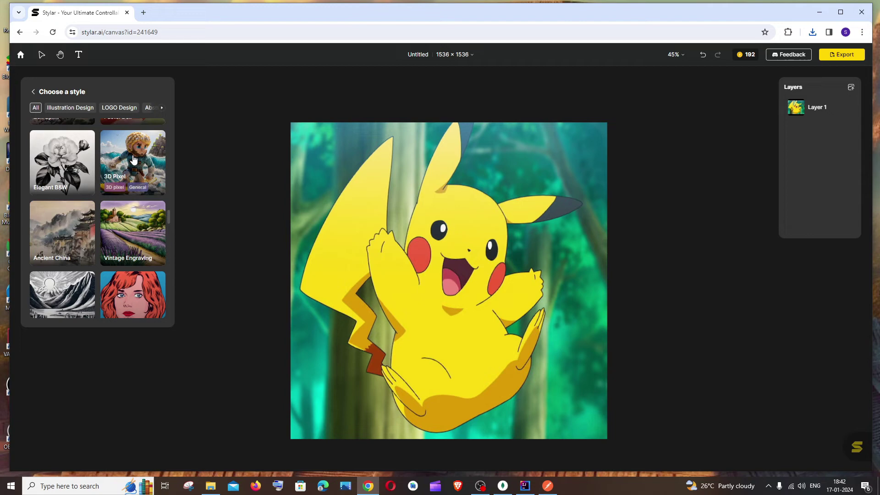
pyautogui.click(133, 159)
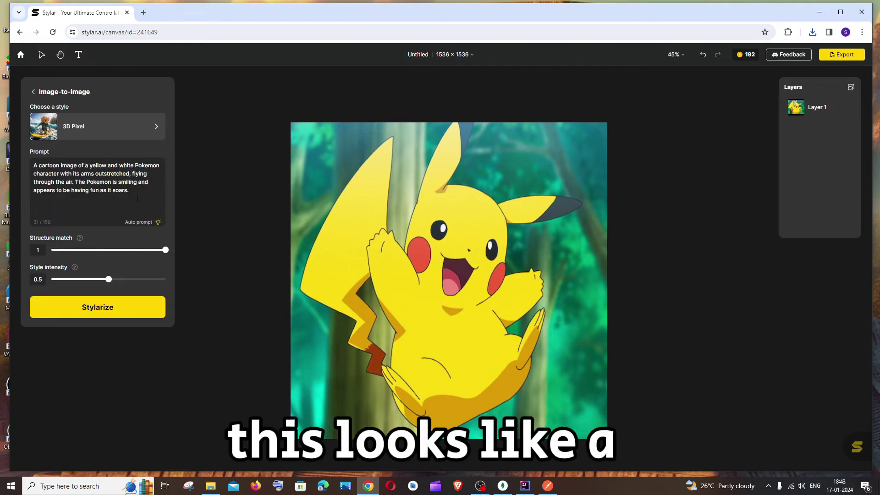
# Raise Style intensity to 0.7 and generate four 3D Pixel Pikachu results
pyautogui.moveTo(73, 269)
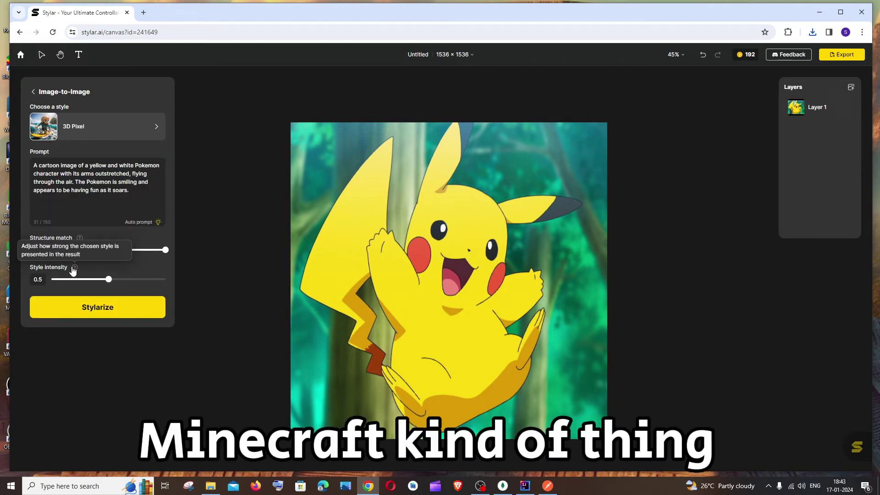
pyautogui.moveTo(109, 280); pyautogui.dragTo(130, 282)
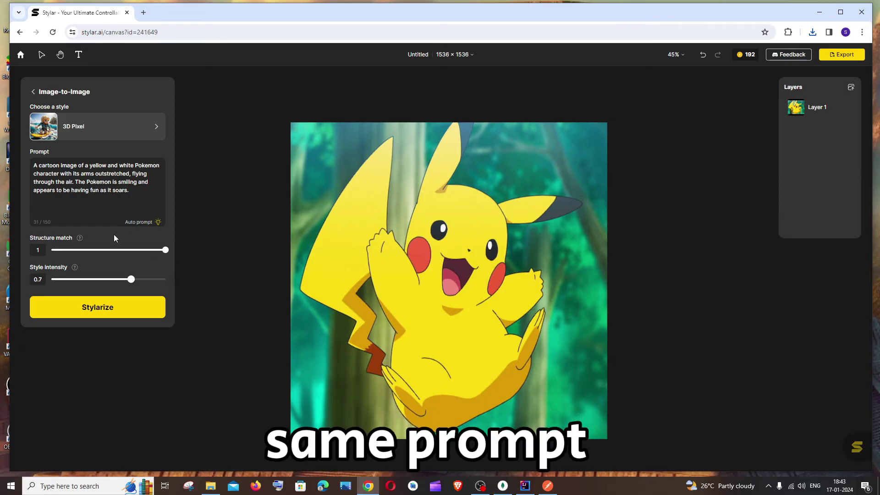
pyautogui.click(128, 305)
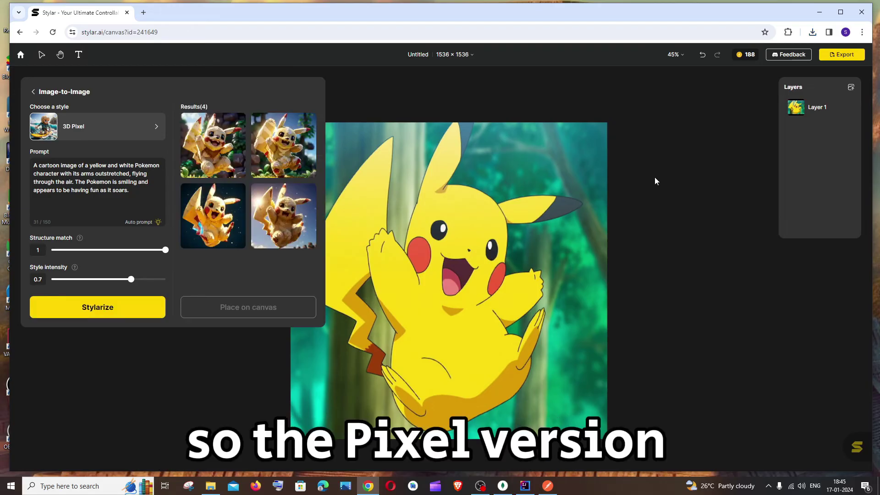
pyautogui.moveTo(226, 204)
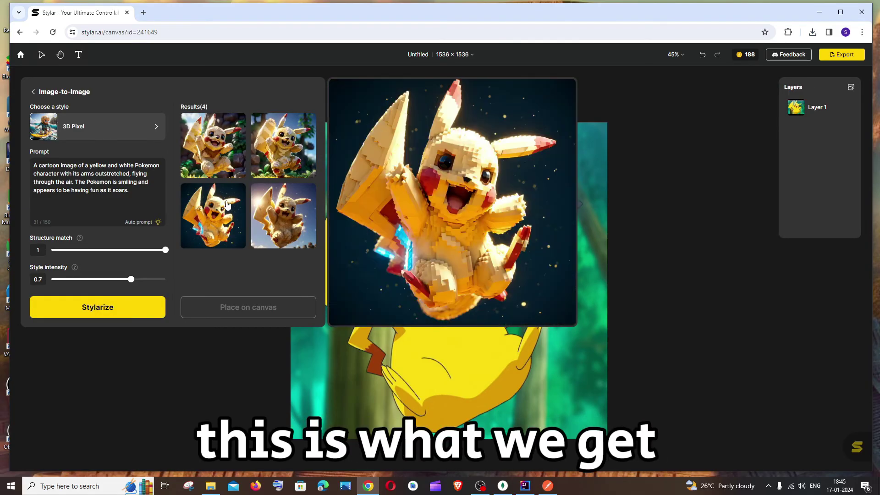
pyautogui.moveTo(287, 153)
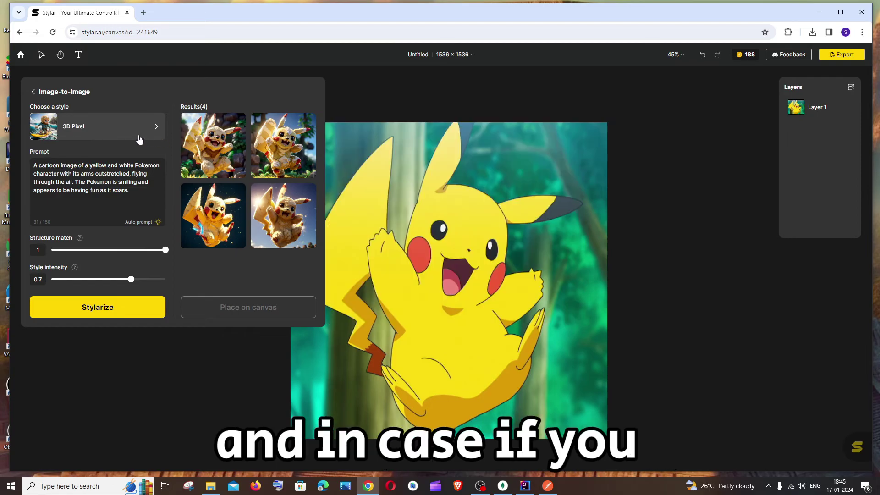
# Open the style grid again and scroll down toward the Innocent Cutie style
pyautogui.click(140, 138)
pyautogui.scroll(-8, 104, 199)
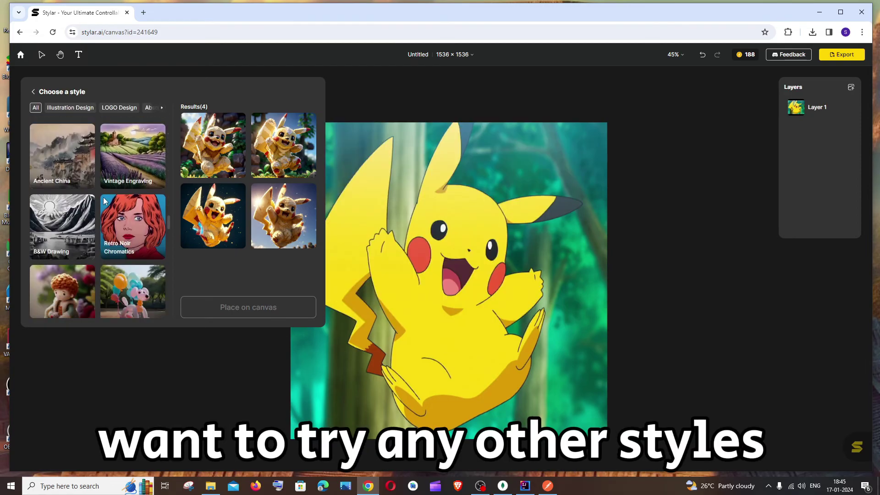
pyautogui.scroll(-10, 103, 197)
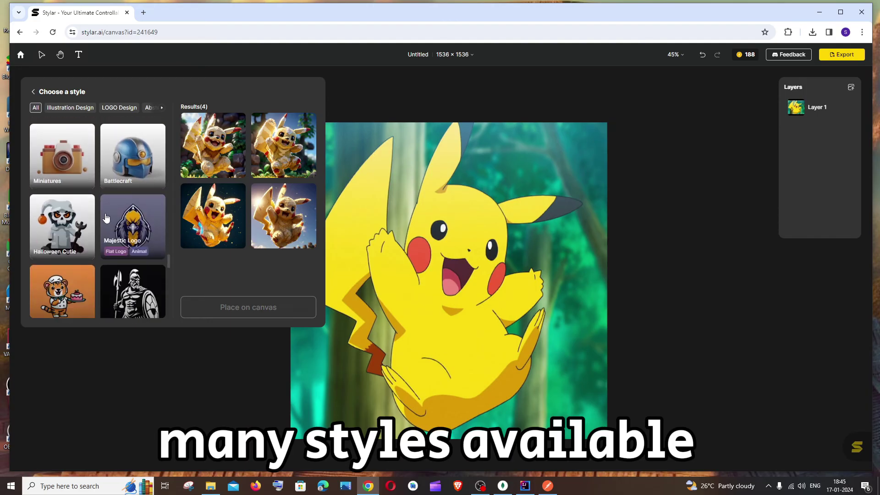
pyautogui.scroll(-8, 106, 232)
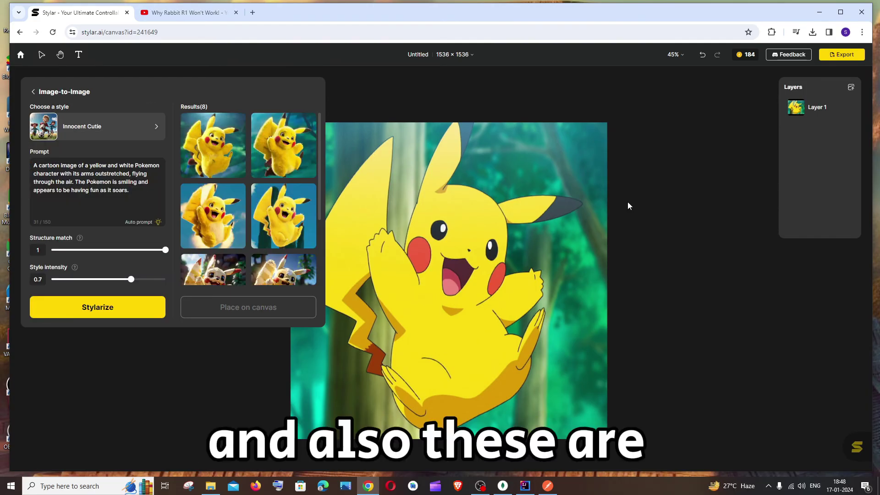
pyautogui.moveTo(281, 145)
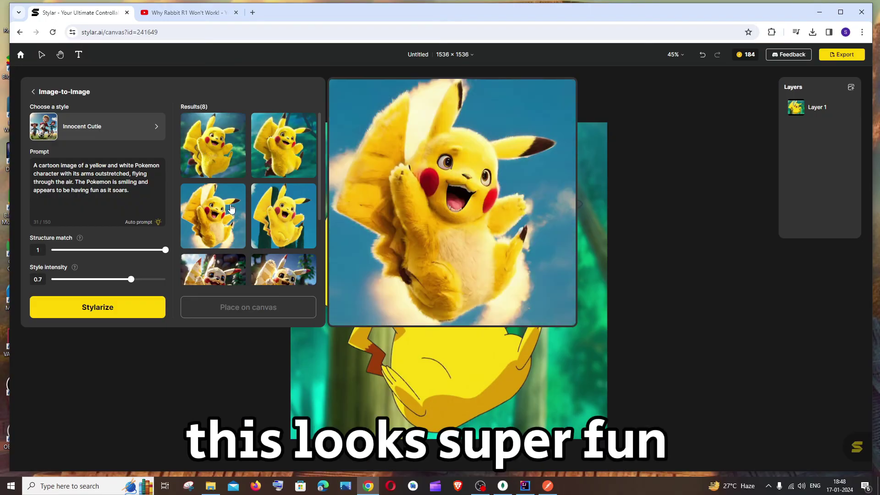
pyautogui.moveTo(274, 216)
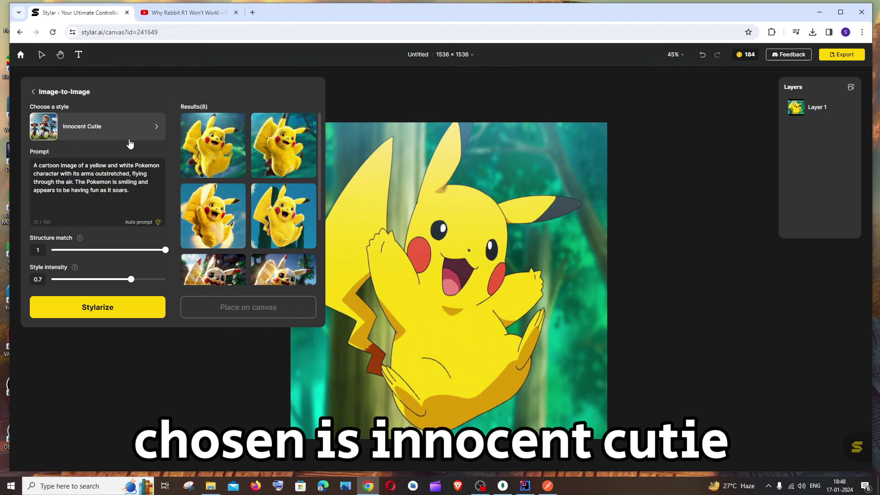
pyautogui.scroll(-3, 248, 183)
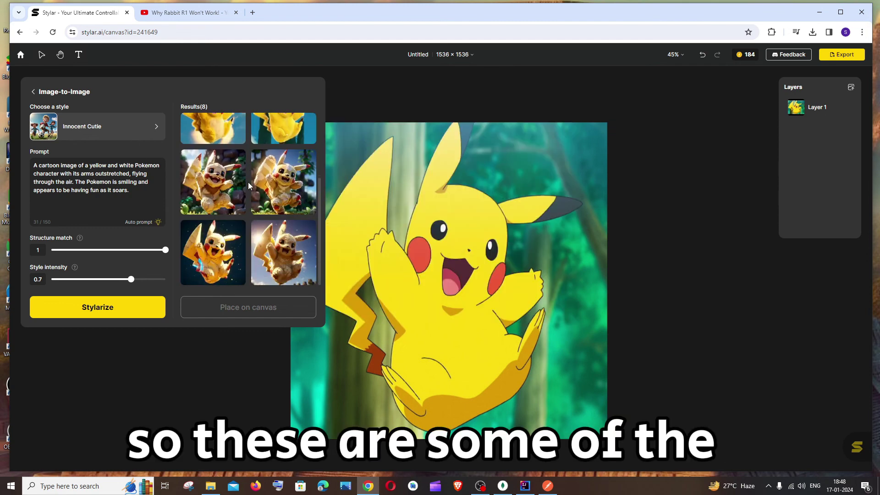
pyautogui.scroll(3, 257, 197)
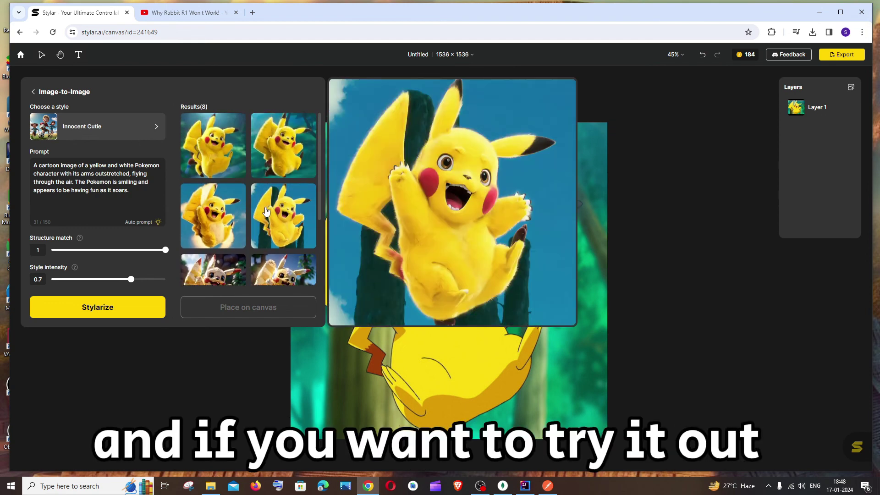